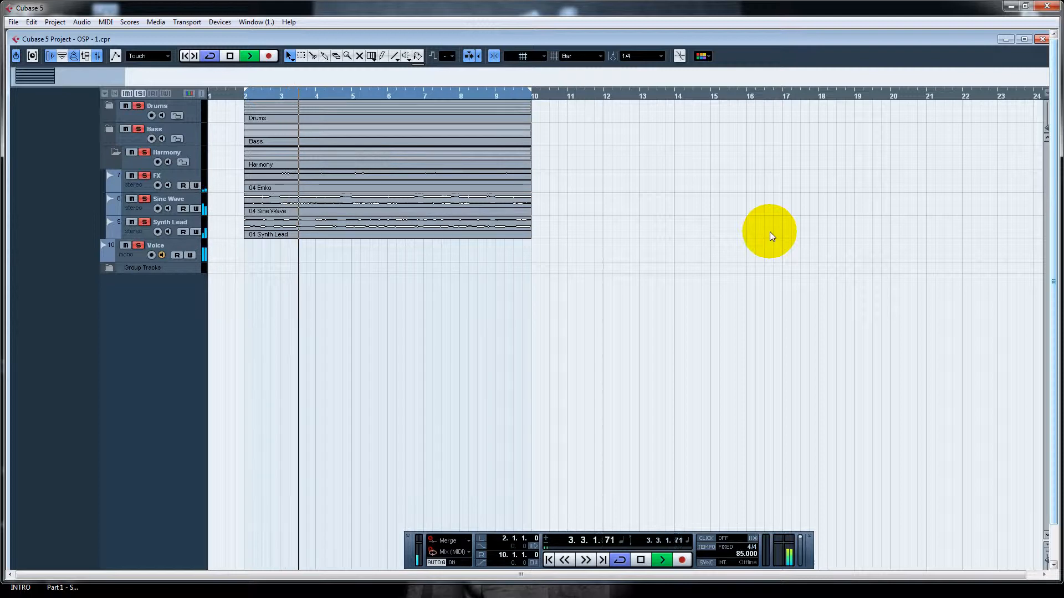
Open the mixer and bring up the channel settings of the Stereo Out, placed clear of its mixer strip.
key(F3)
drag(864, 63, 863, 56)
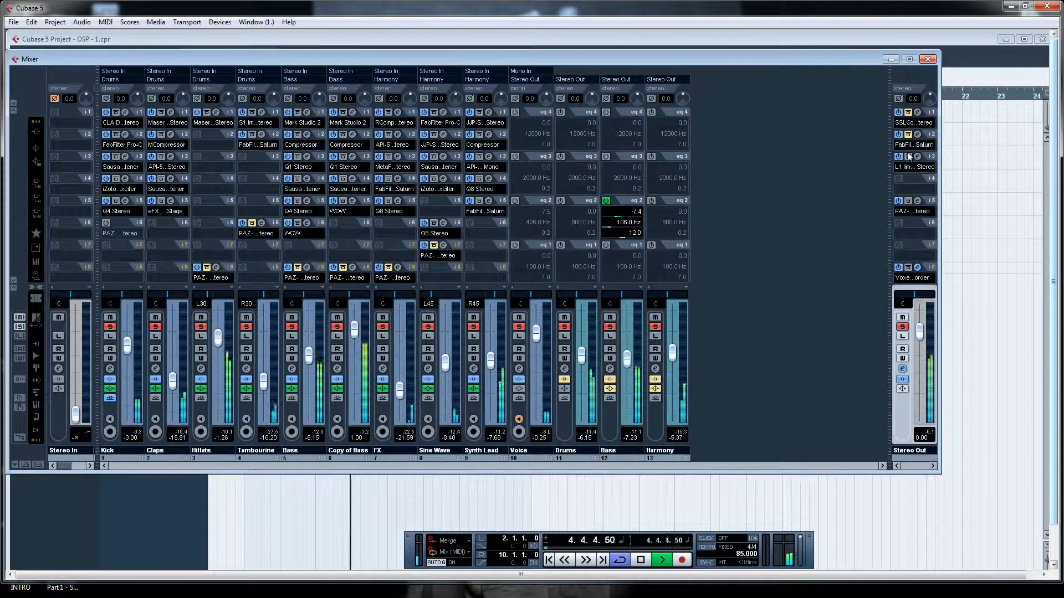
click(903, 369)
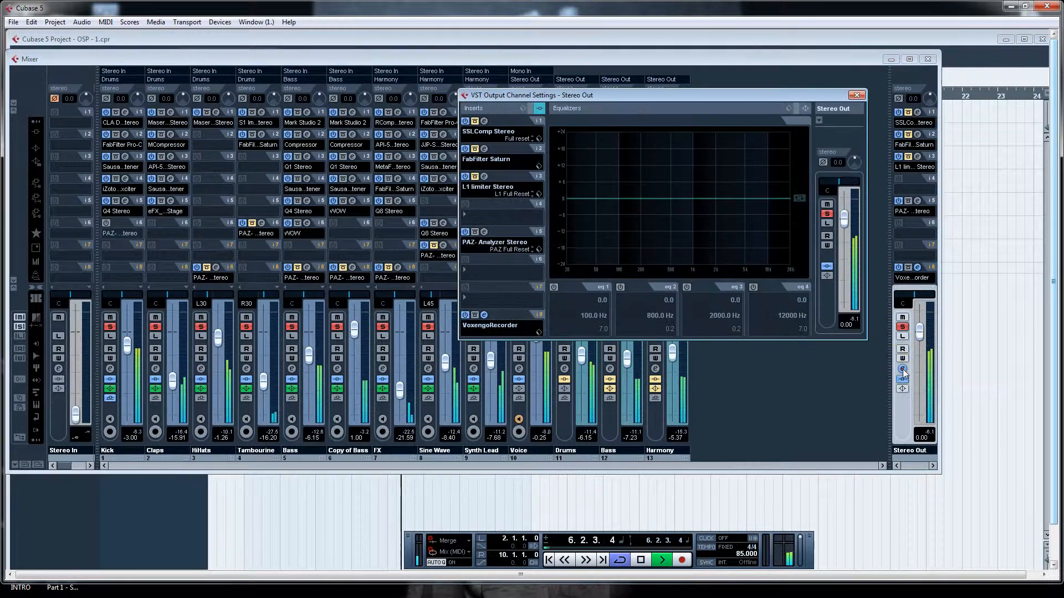
drag(670, 97, 516, 113)
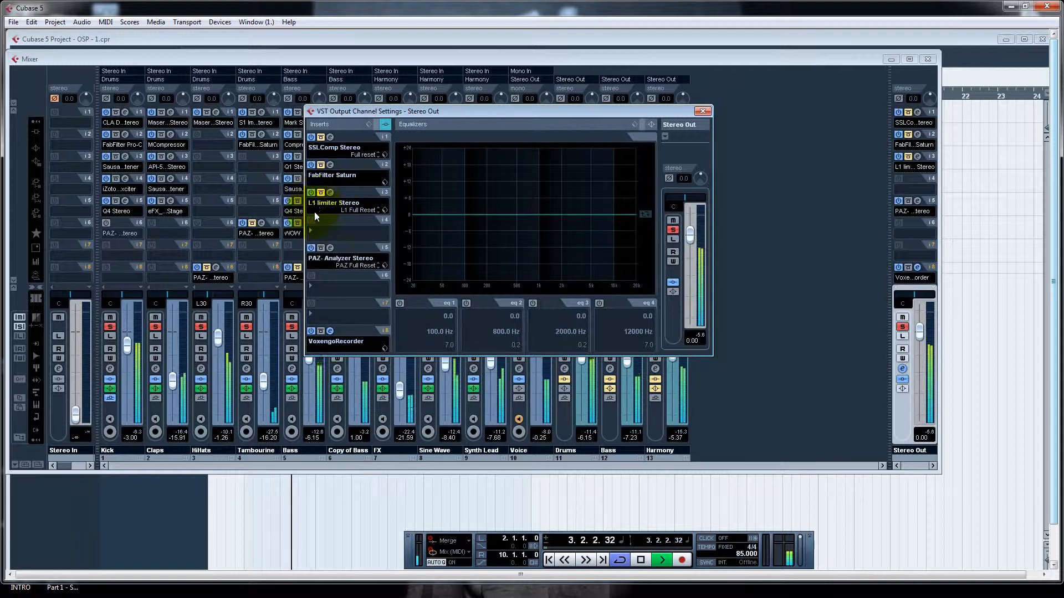
drag(424, 112, 524, 117)
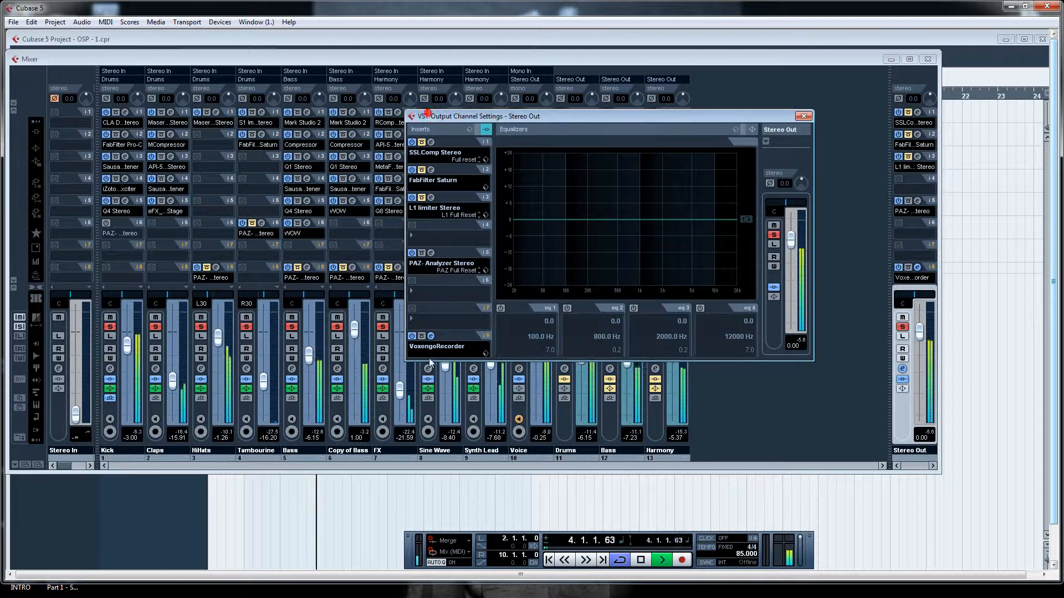
Open the PAZ Analyzer insert of the Stereo Out and briefly freeze its display, then release it.
click(430, 254)
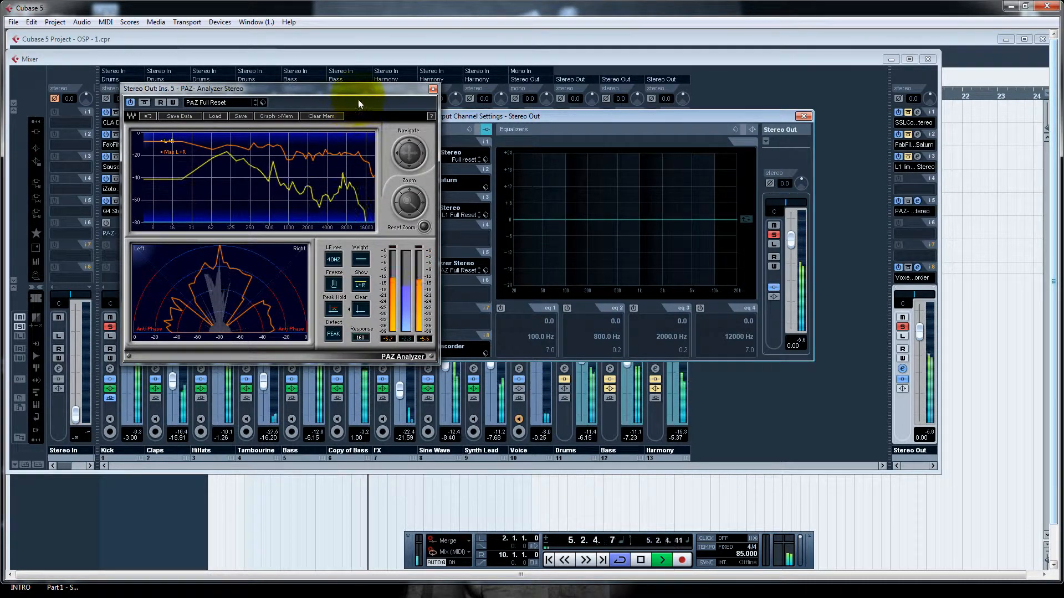
drag(358, 96, 387, 95)
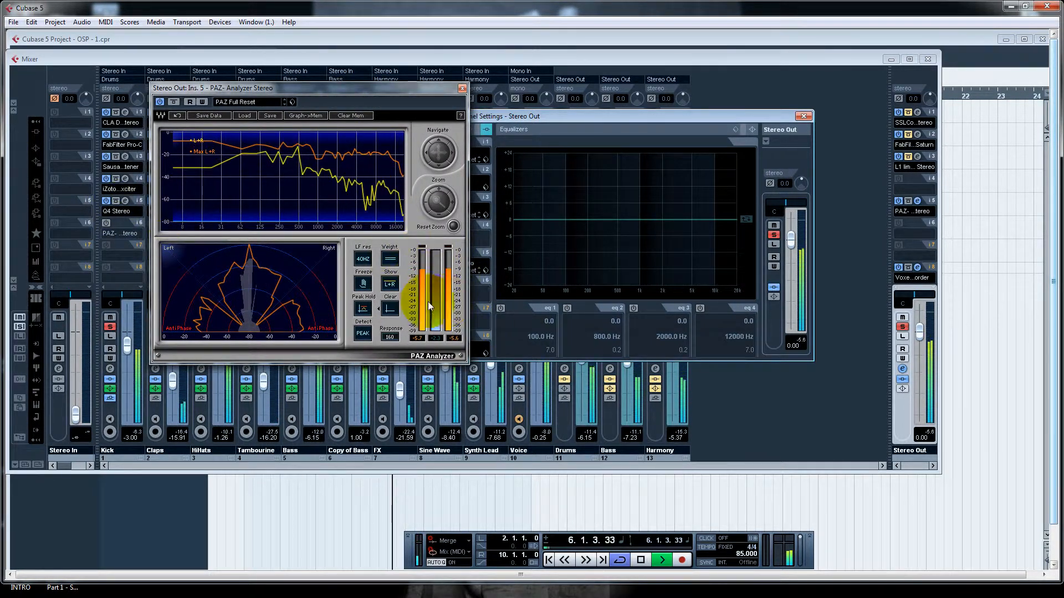
click(363, 285)
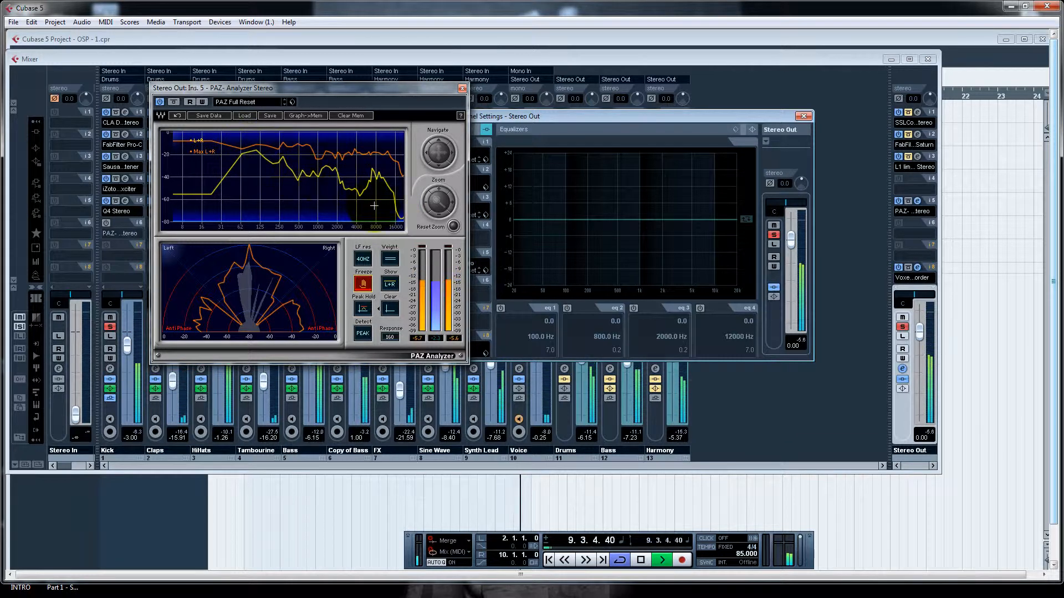
click(362, 284)
click(360, 284)
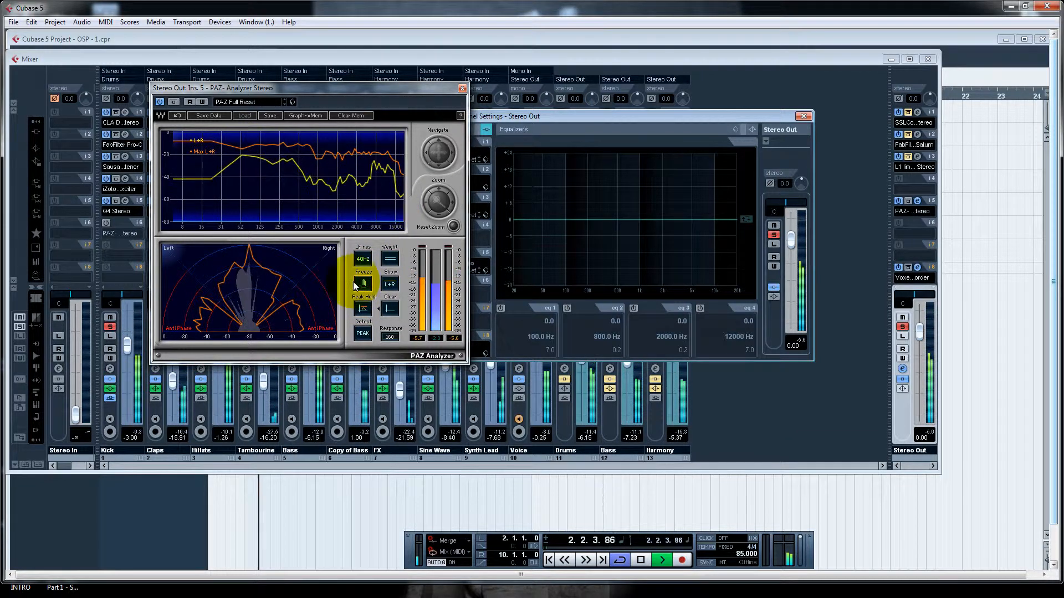
Switch the PAZ Analyzer's detection to RMS and reset its level readings.
click(361, 310)
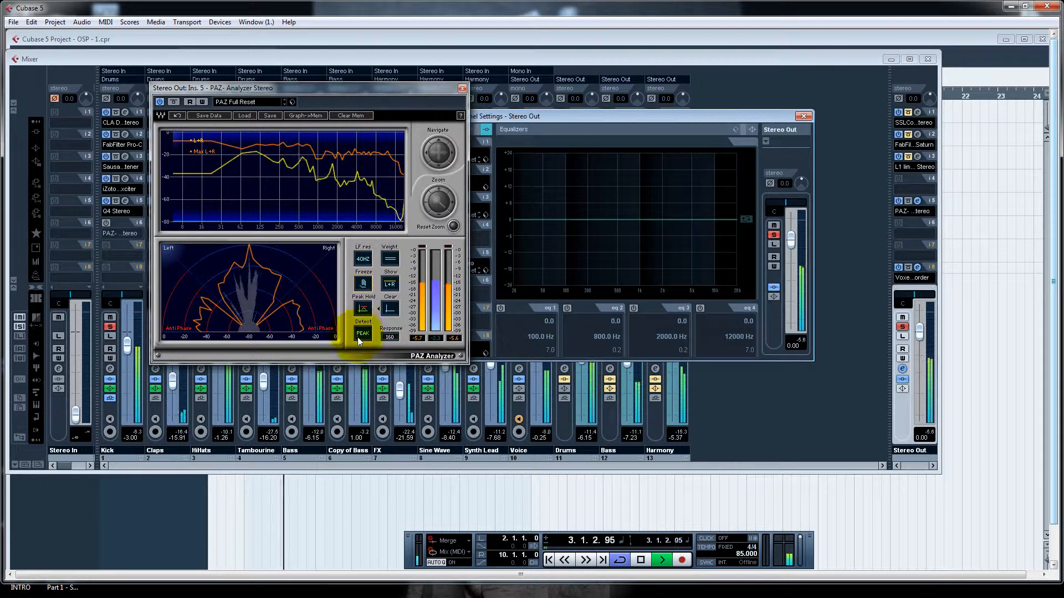
click(362, 332)
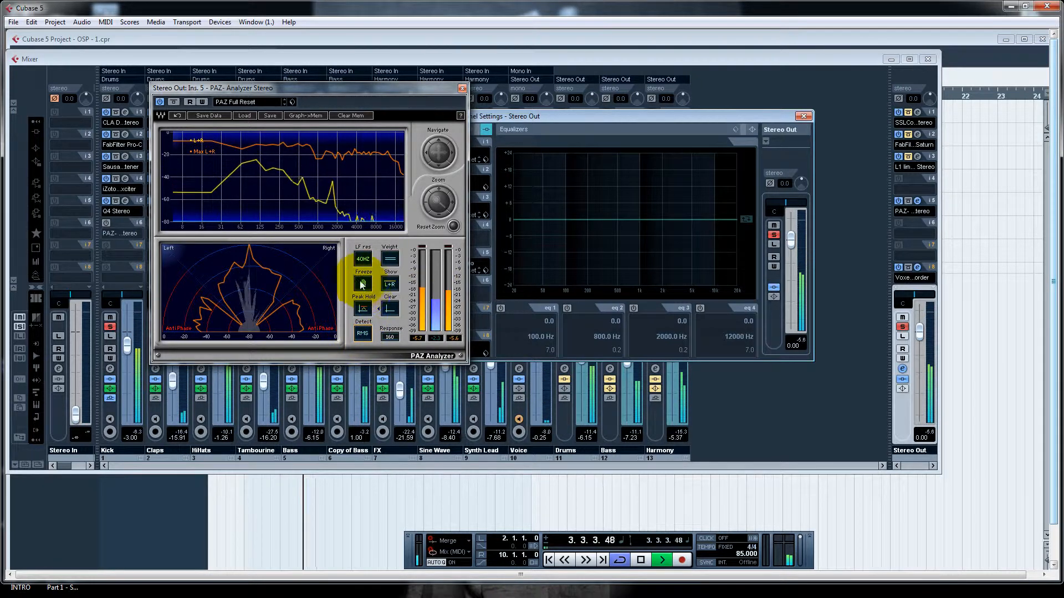
click(437, 318)
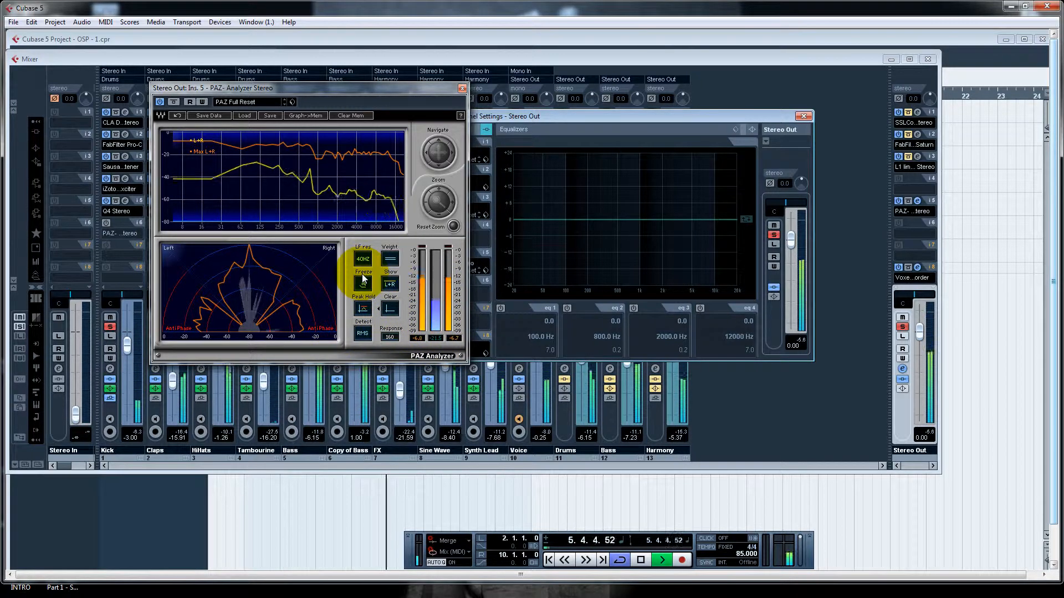
Cycle the analyzer's low-frequency resolution through its options and back to 40 Hz.
click(359, 256)
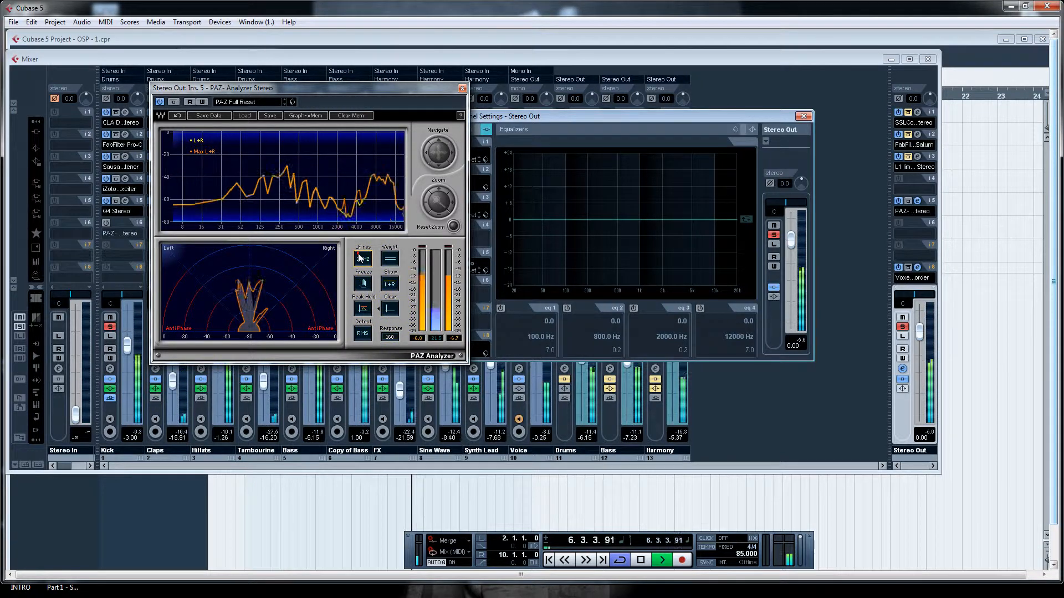
click(361, 259)
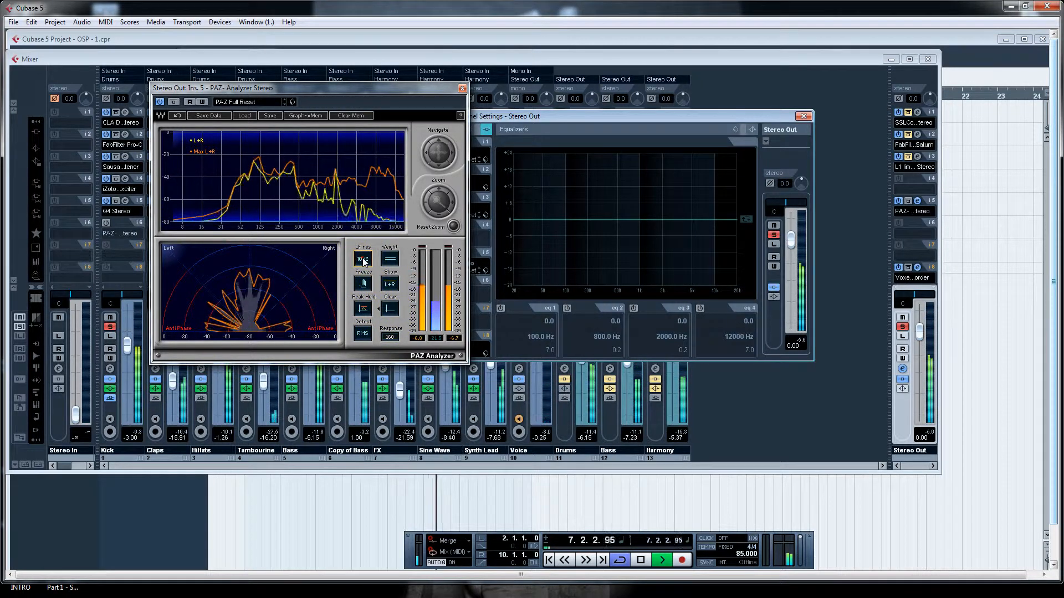
click(363, 284)
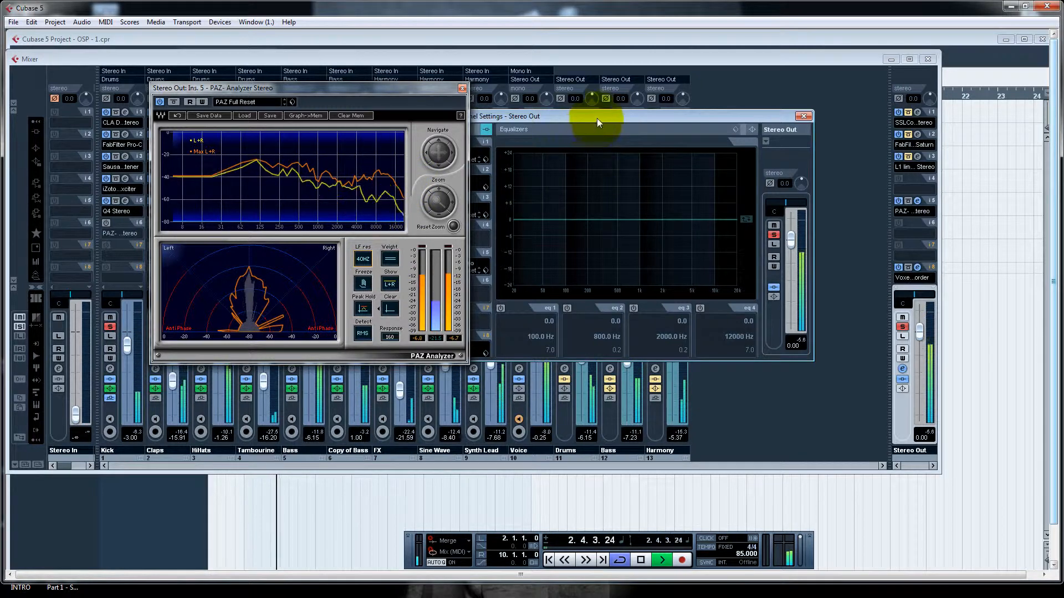
Take the SSLComp insert of the Stereo Out out of bypass and open its editor beside the analyzer.
drag(597, 118, 681, 76)
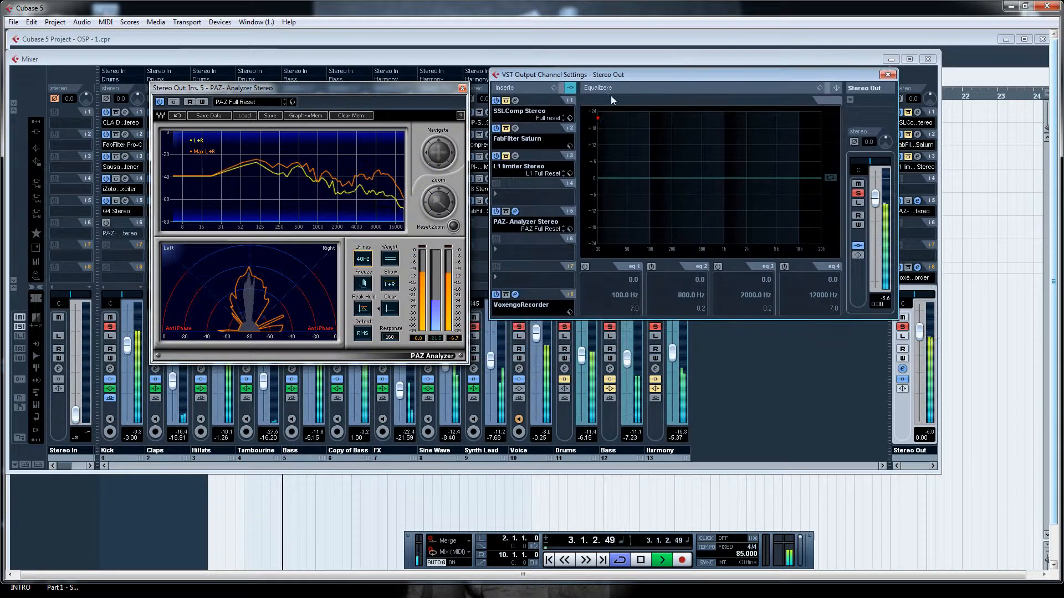
click(505, 100)
drag(730, 131, 576, 65)
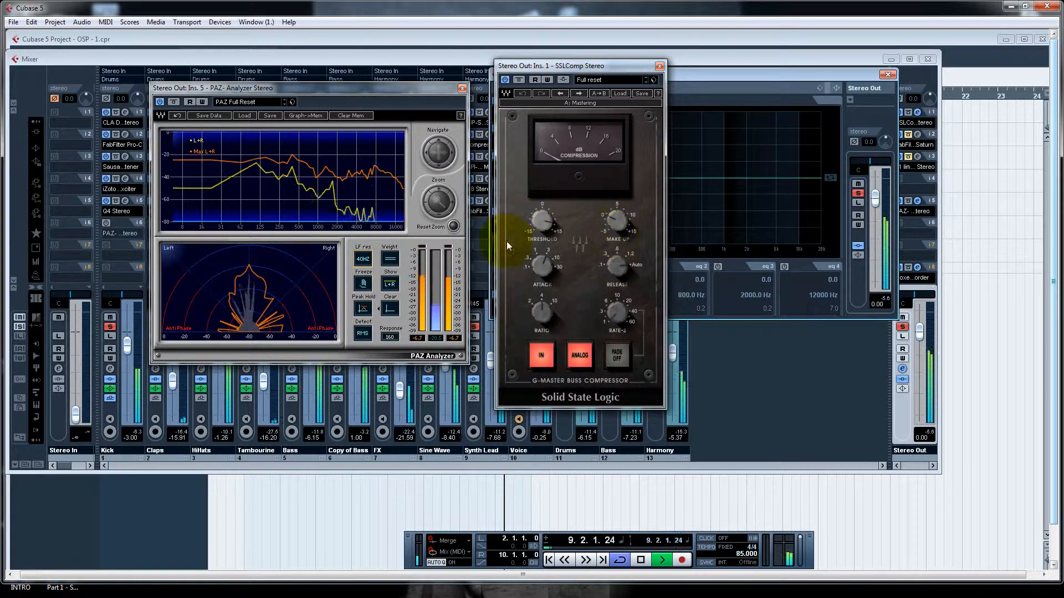
drag(510, 66, 536, 70)
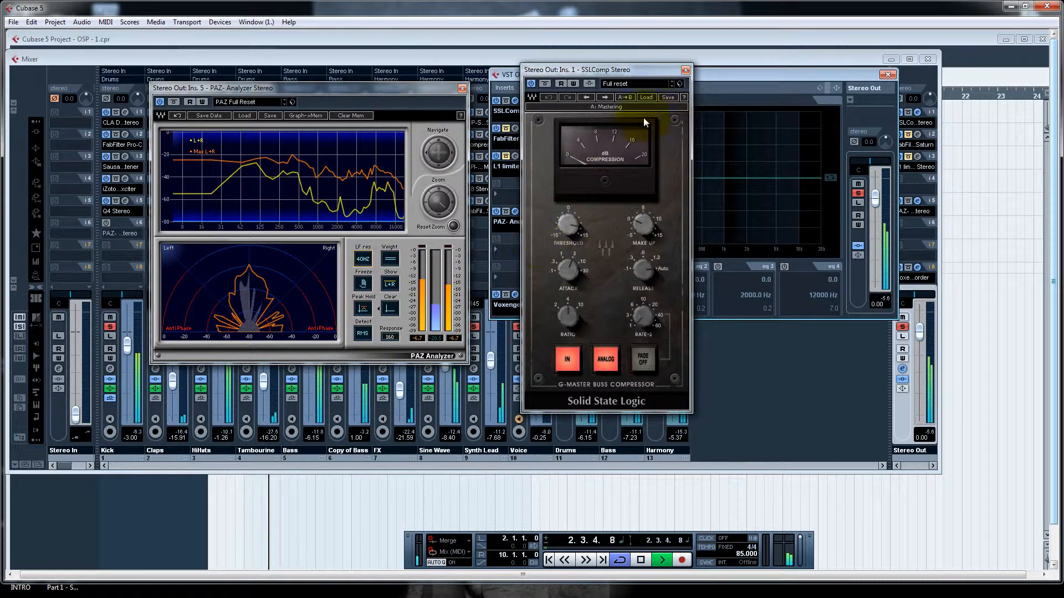
Fine-tune the threshold of the SSLComp bus compressor for light compression.
drag(575, 229, 571, 226)
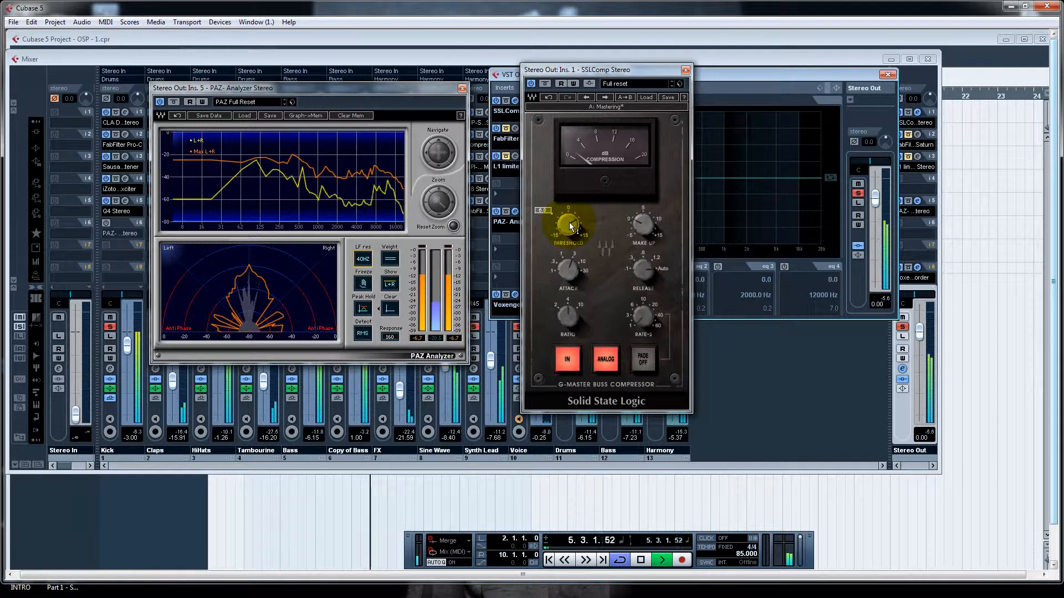
click(571, 226)
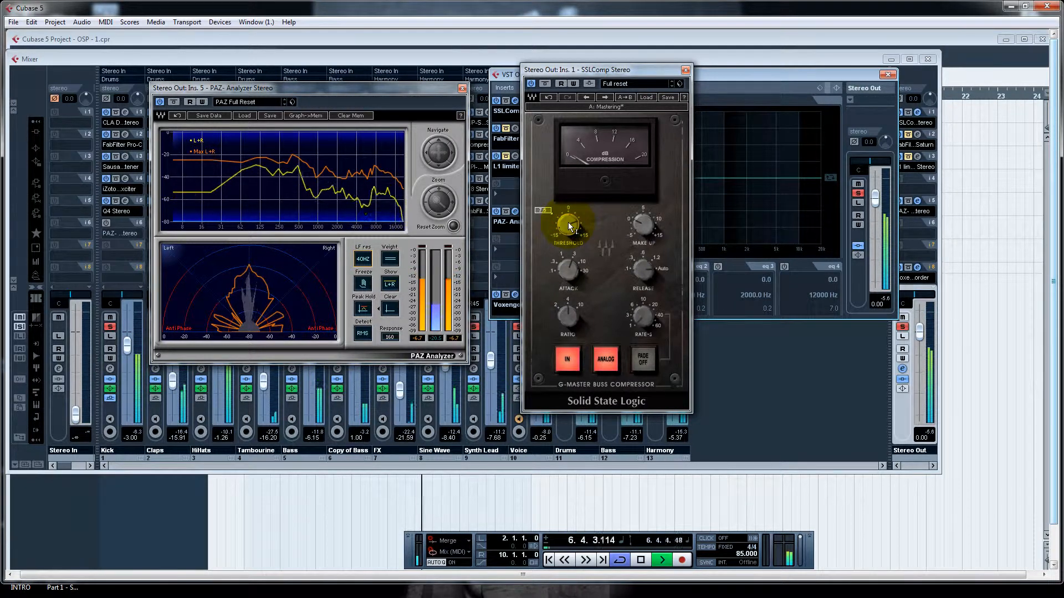
drag(571, 226, 558, 222)
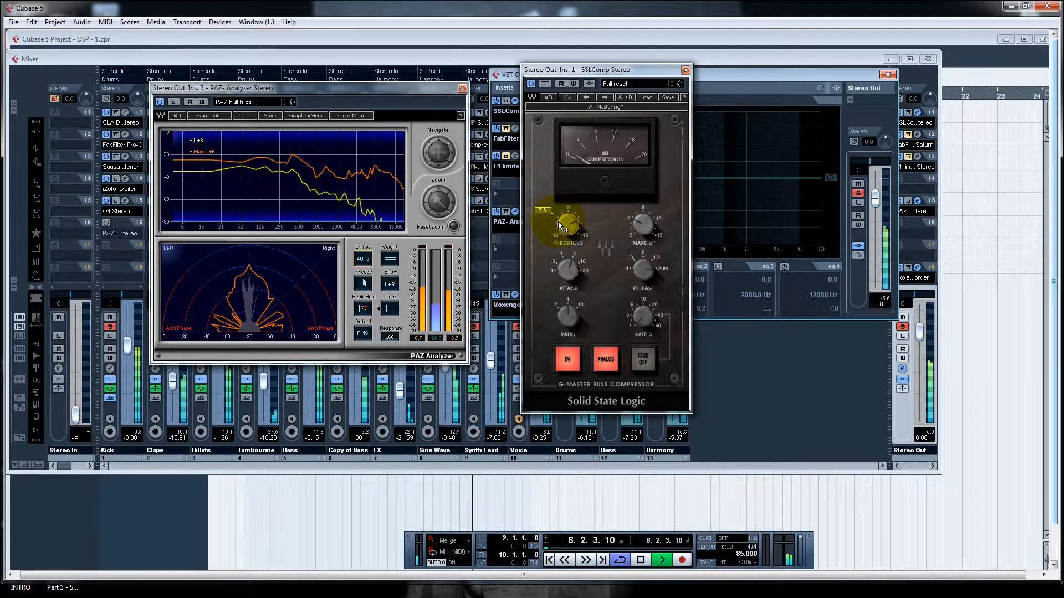
drag(558, 221, 559, 221)
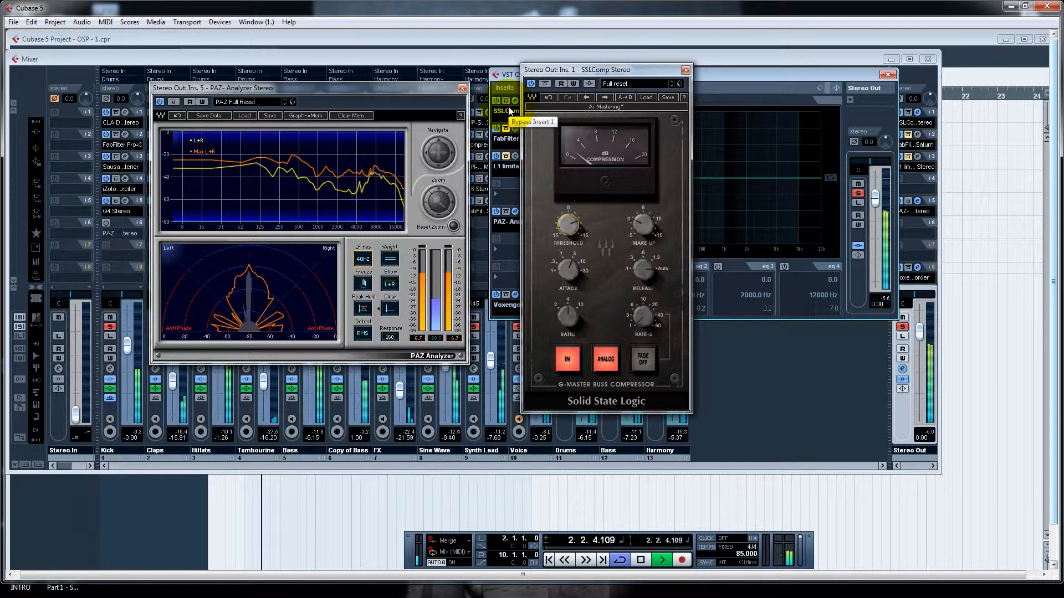
Arrange the SSLComp, Stereo Out channel settings and PAZ Analyzer windows side by side so that the insert list is accessible.
drag(608, 70, 578, 72)
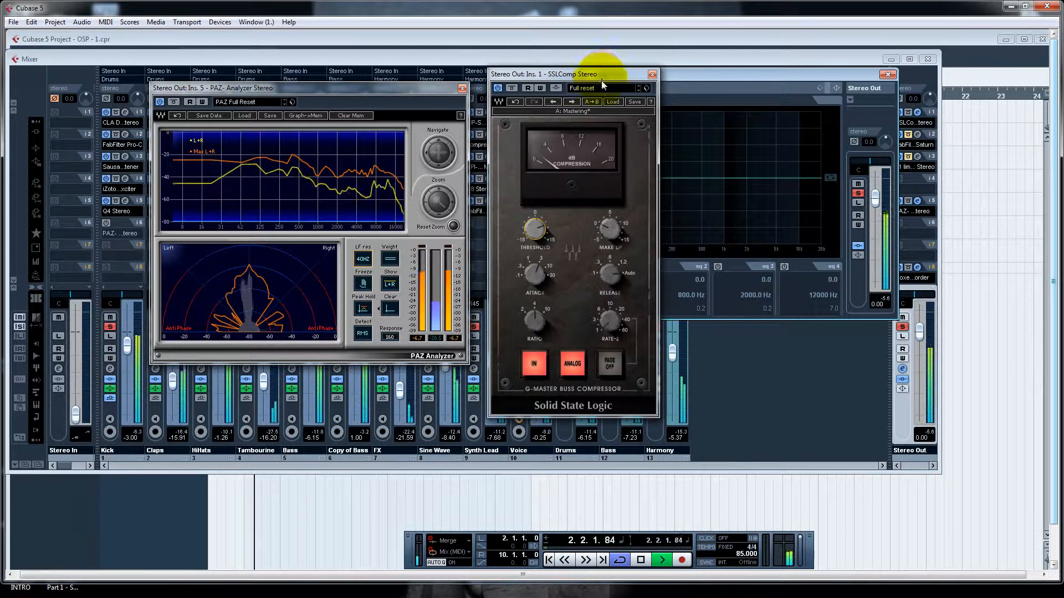
drag(598, 72, 591, 54)
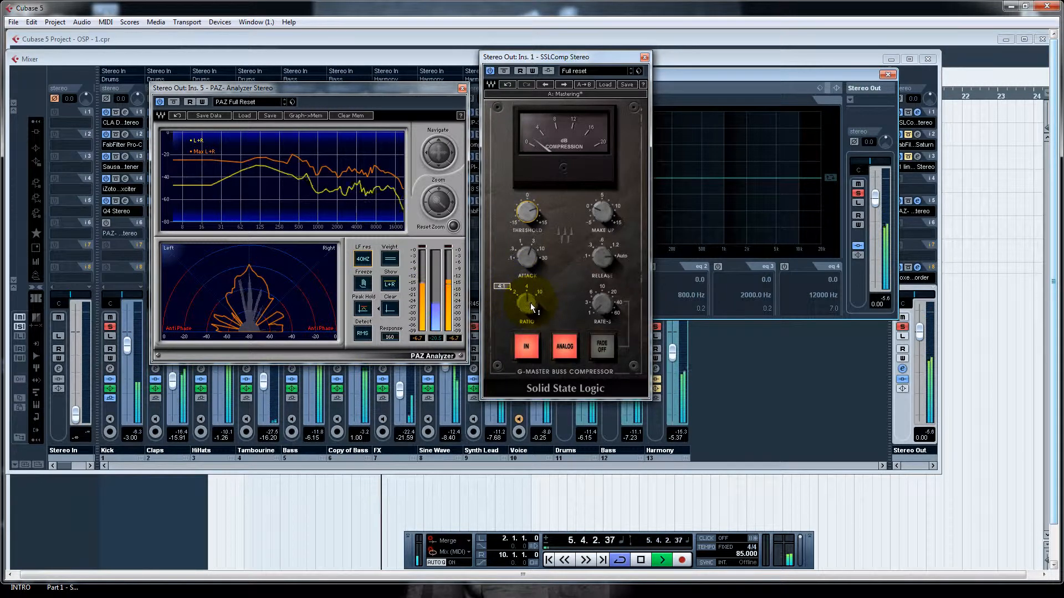
drag(571, 59, 555, 58)
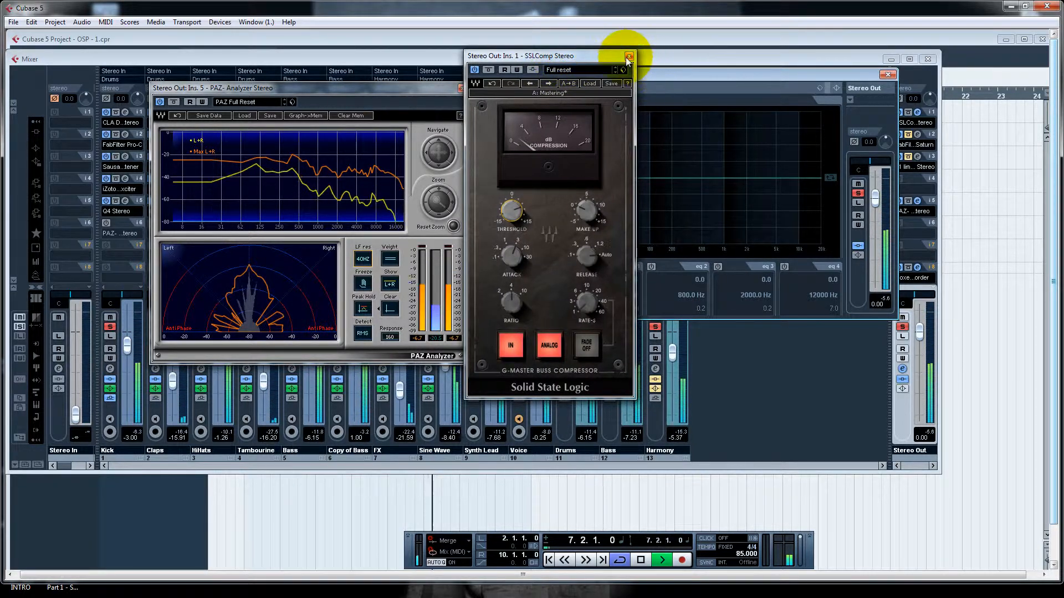
drag(584, 57, 962, 74)
drag(795, 69, 679, 62)
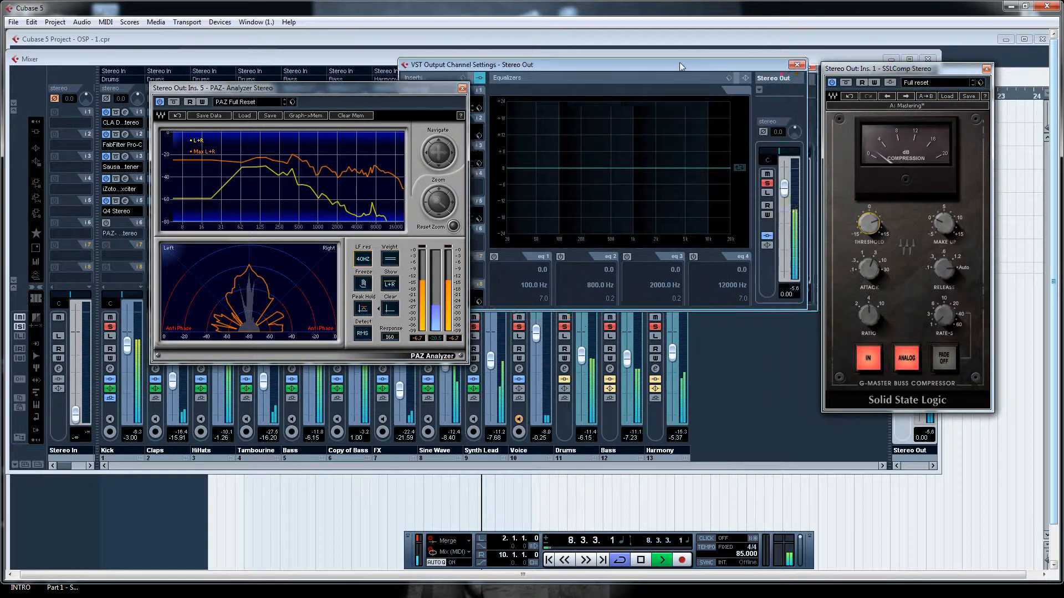
drag(355, 87, 260, 62)
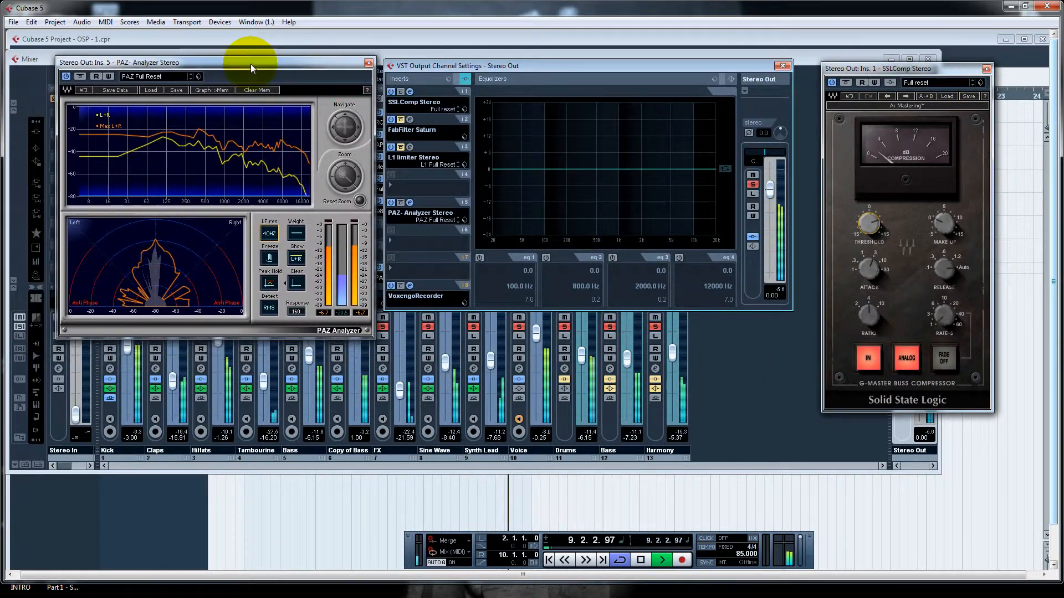
Open the FabFilter Saturn insert of the Stereo Out and take it out of bypass.
click(410, 119)
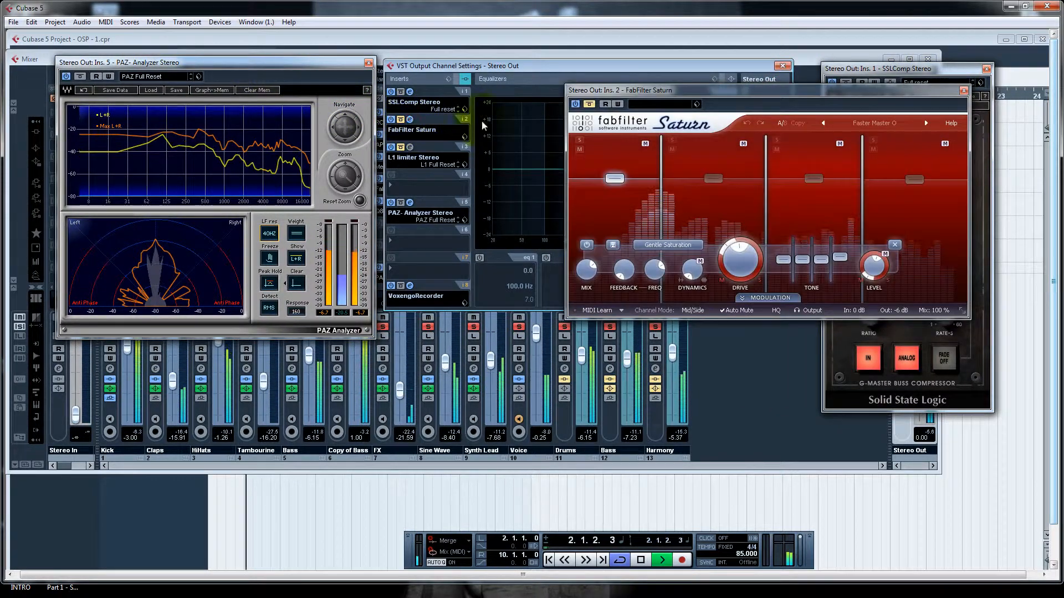
drag(750, 103, 694, 155)
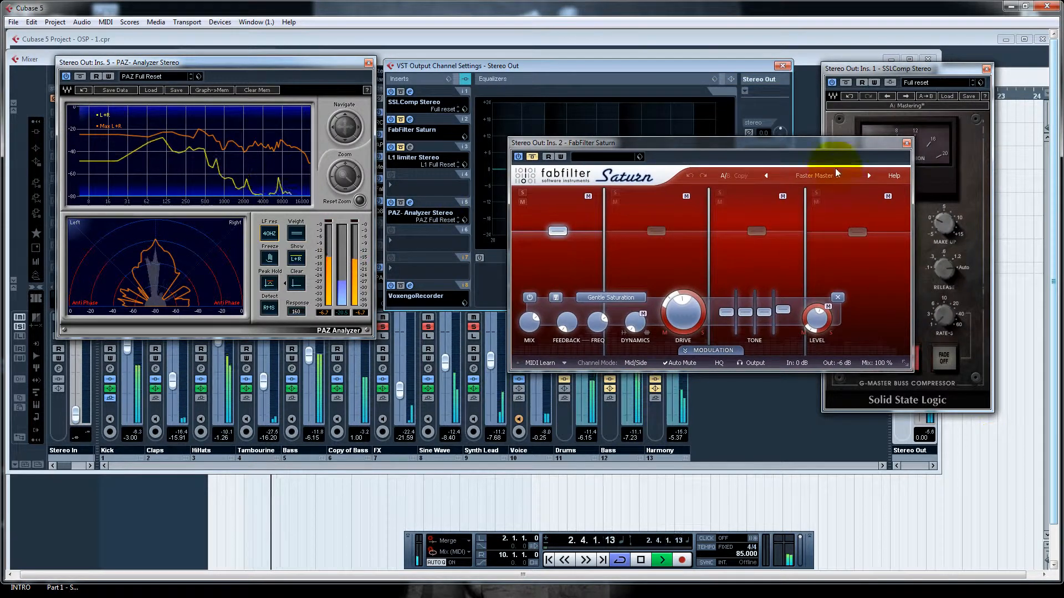
click(400, 120)
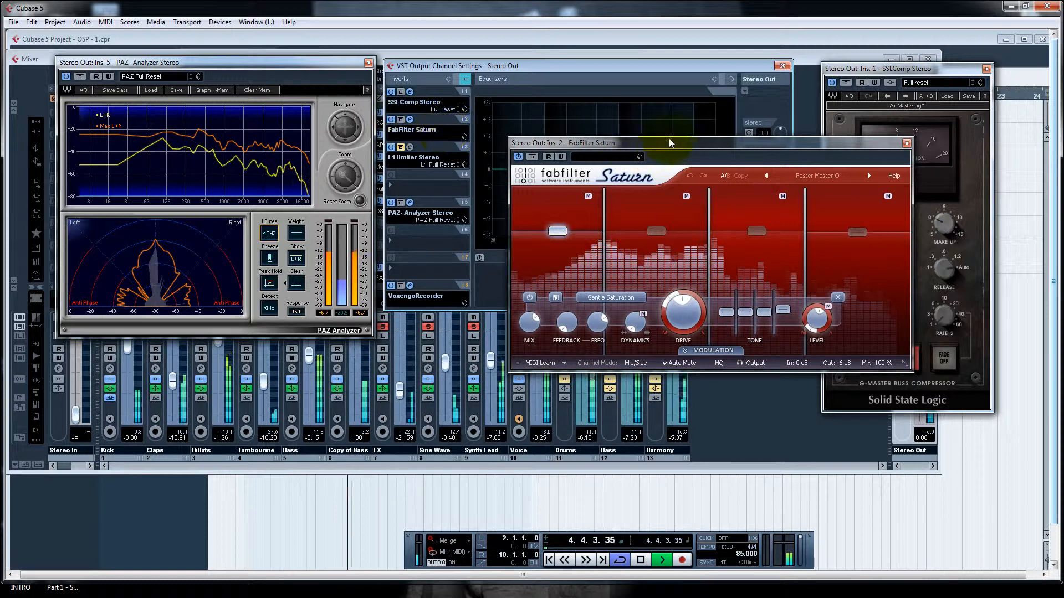
drag(698, 142, 678, 136)
Set Saturn's output gain to 0 dB.
mouse_move(797, 319)
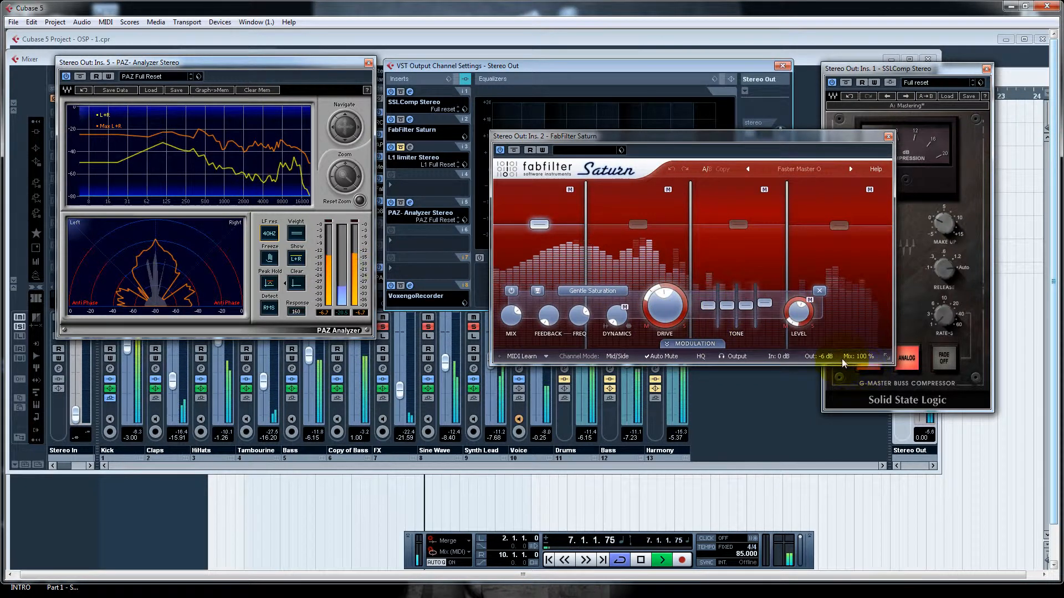
click(815, 358)
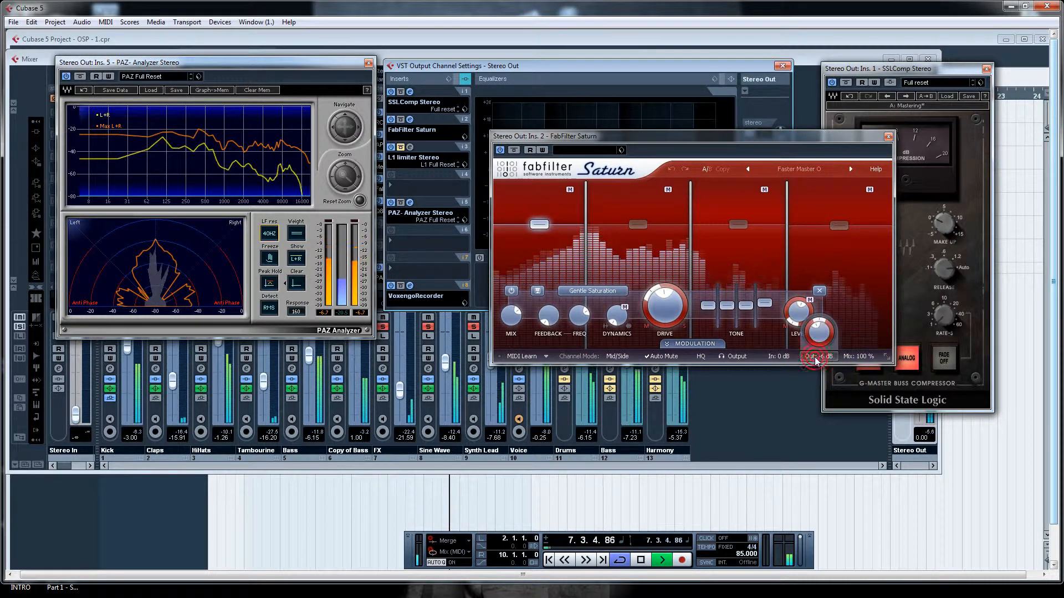
mouse_move(812, 341)
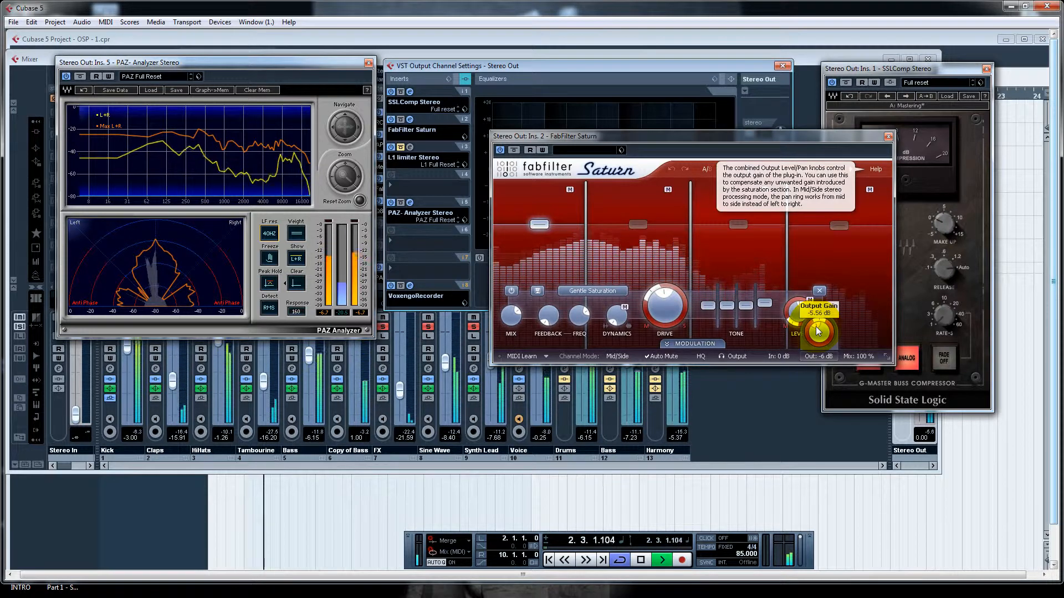
double_click(818, 331)
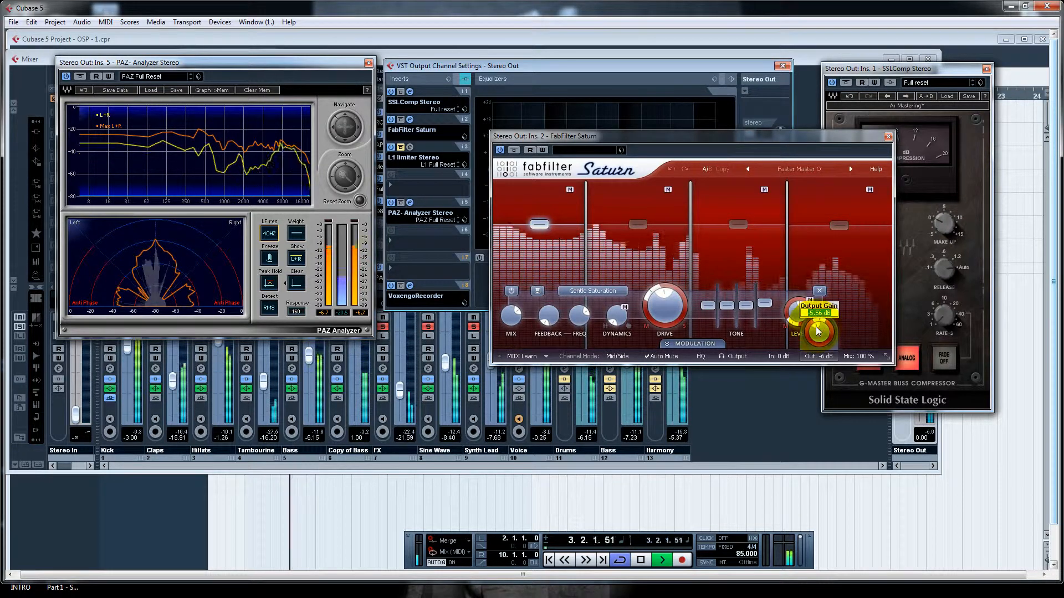
text(0)
key(Return)
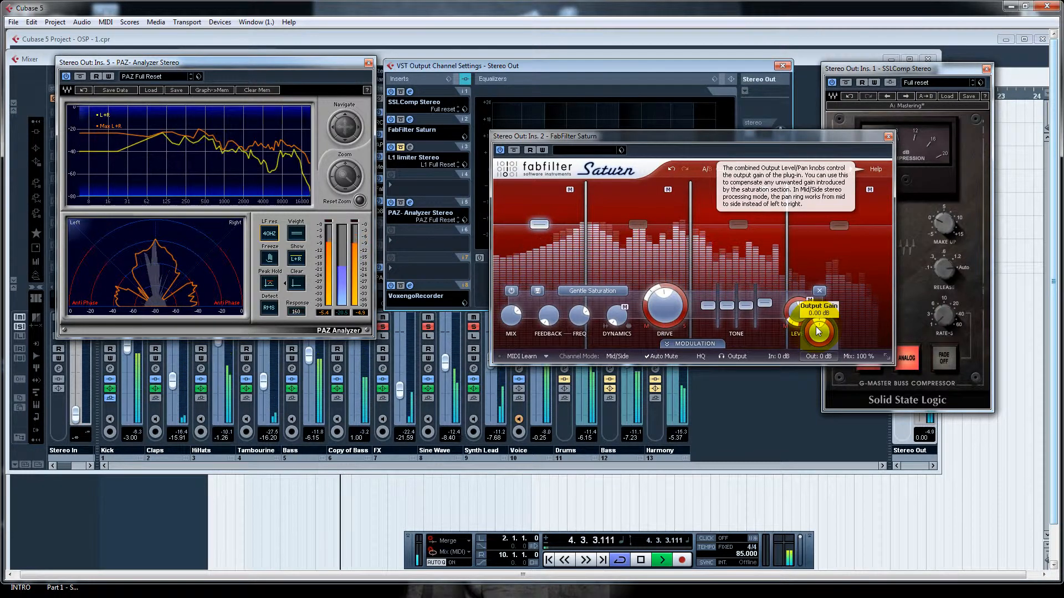
Set Saturn's output gain to -6 dB, close the plug-in and reset the Stereo Out channel's peak level reading.
double_click(818, 331)
text(-)
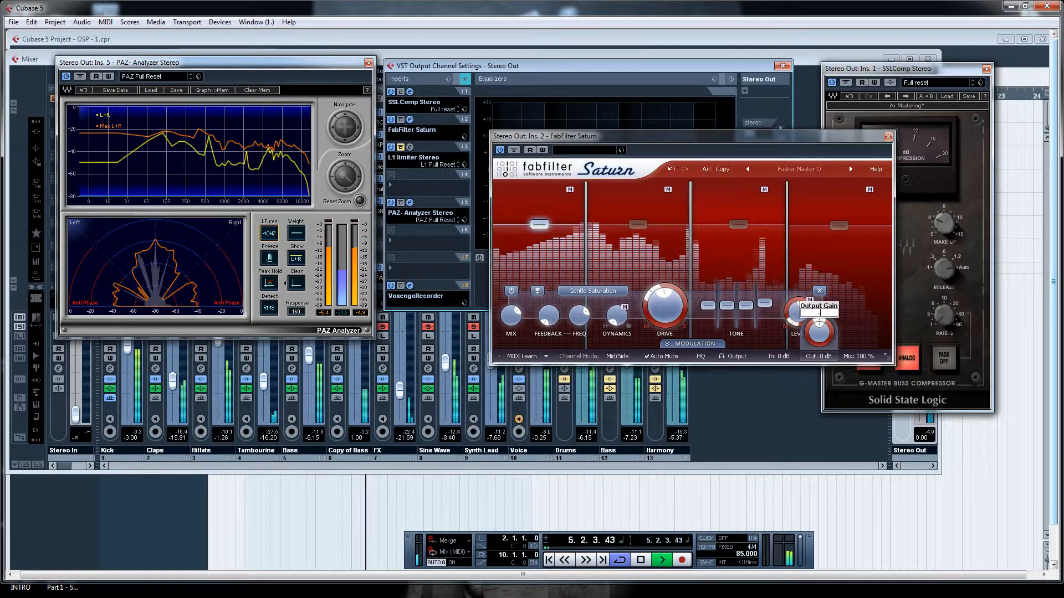
text(6)
key(Return)
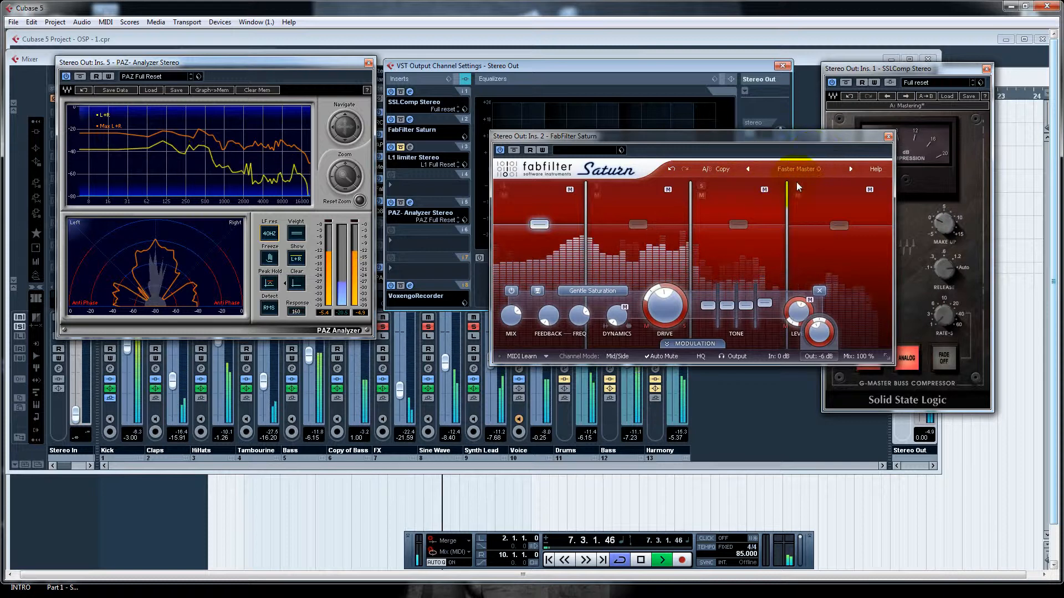
click(888, 136)
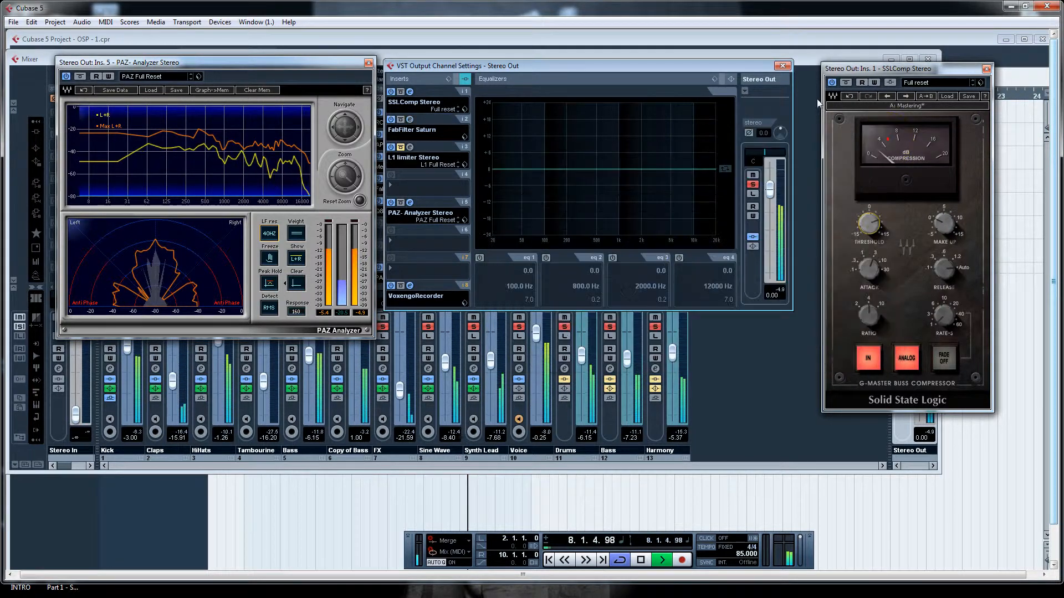
click(780, 292)
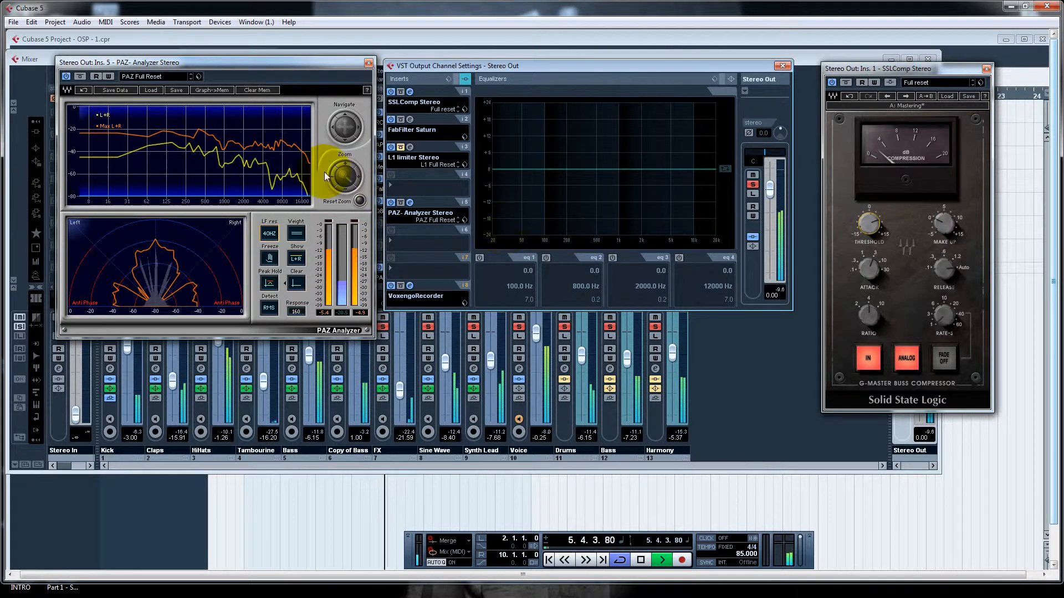
Open the L1 limiter insert of the Stereo Out and take it out of bypass.
drag(543, 63, 554, 52)
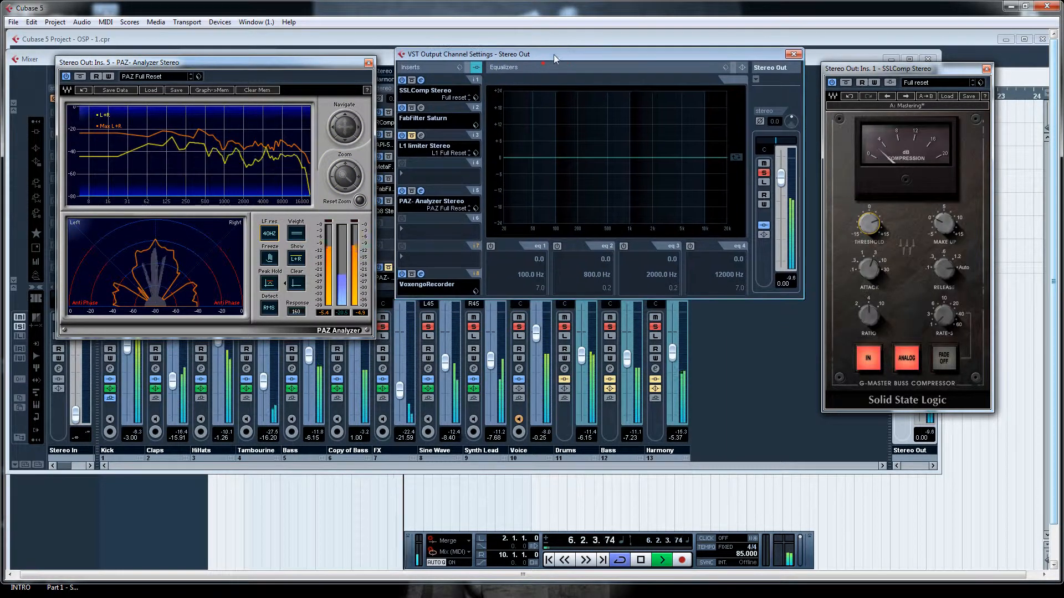
click(421, 137)
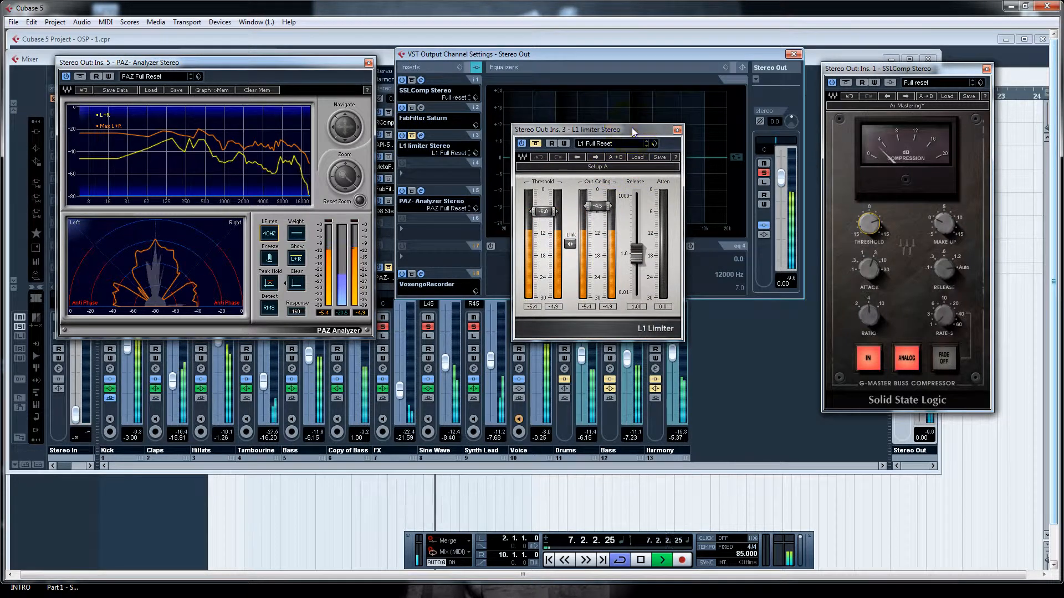
drag(631, 127, 589, 151)
click(493, 165)
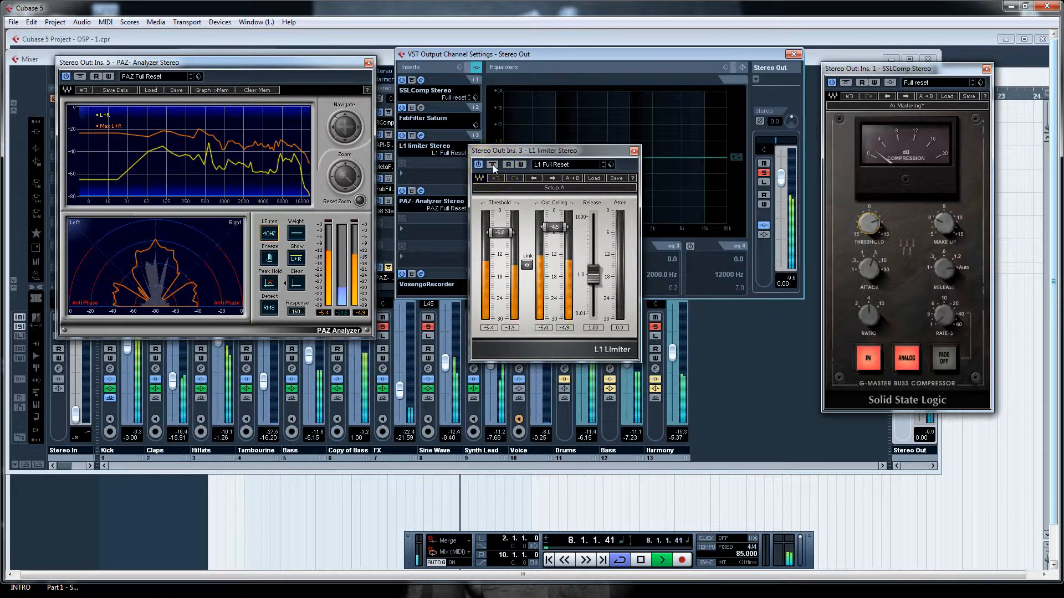
click(493, 165)
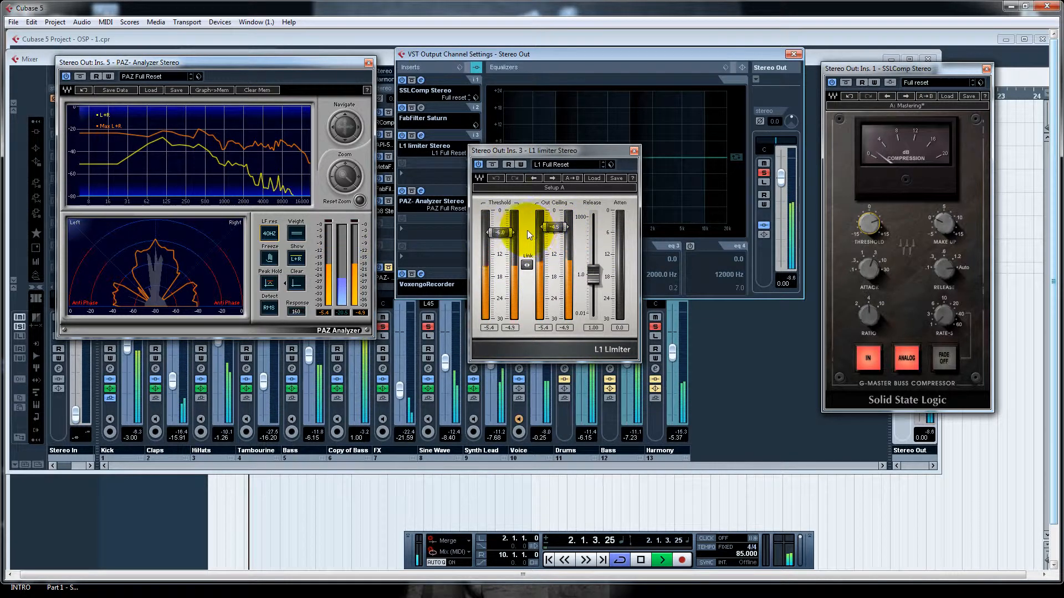
Lower the L1 limiter's output ceiling to -5.4 dB.
drag(558, 161, 571, 170)
click(552, 261)
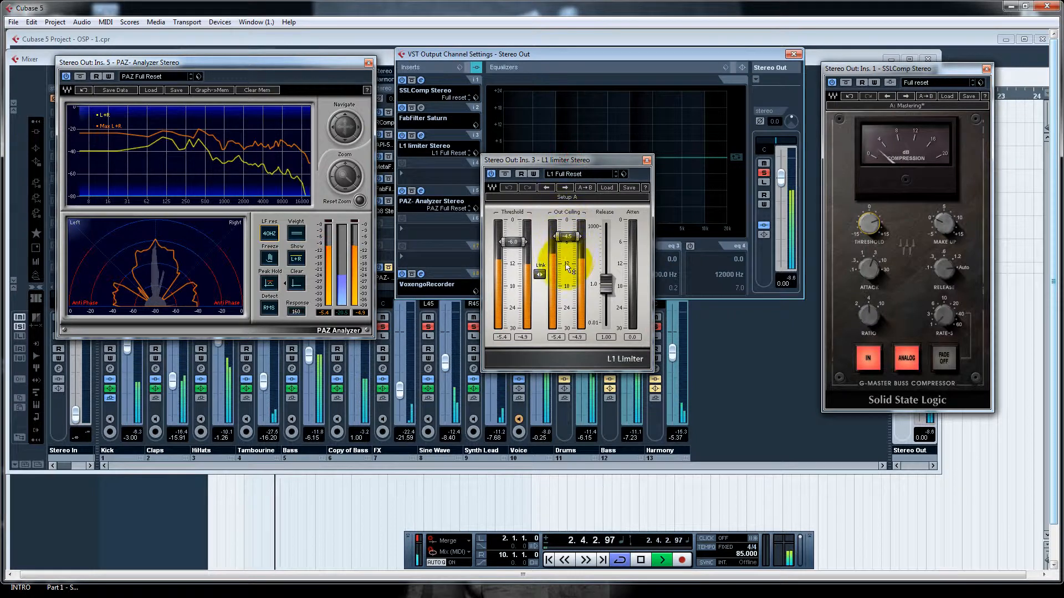
click(565, 241)
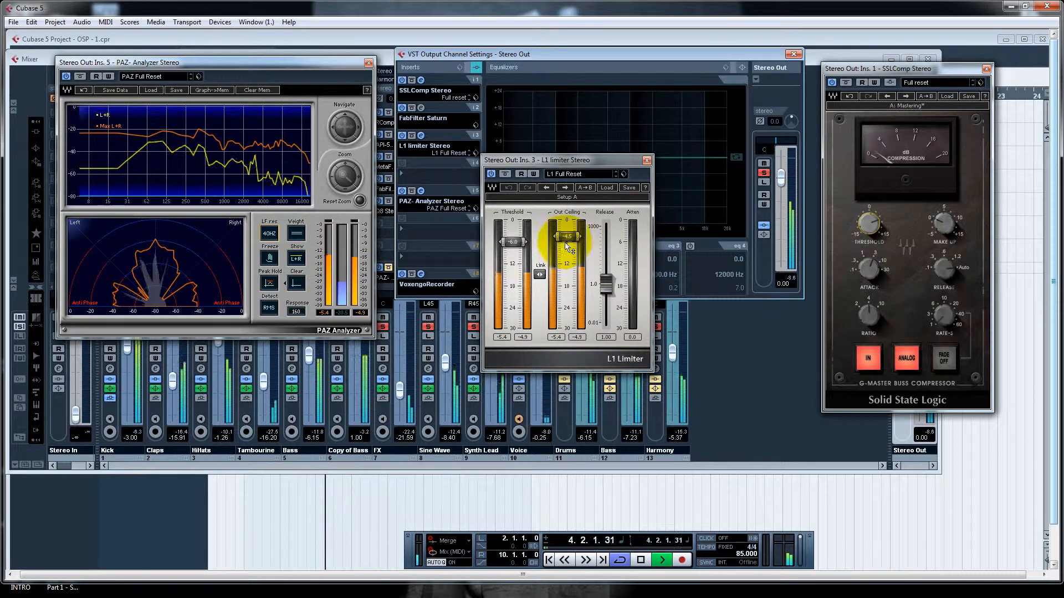
drag(567, 238, 567, 242)
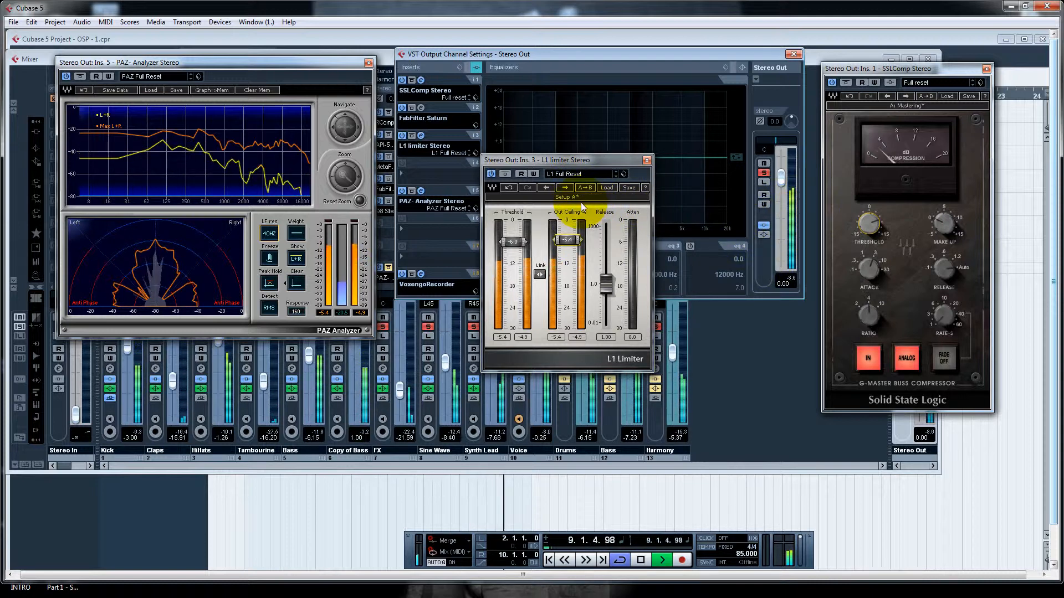
Close the L1 limiter window and stop playback of the mix.
drag(629, 163, 603, 169)
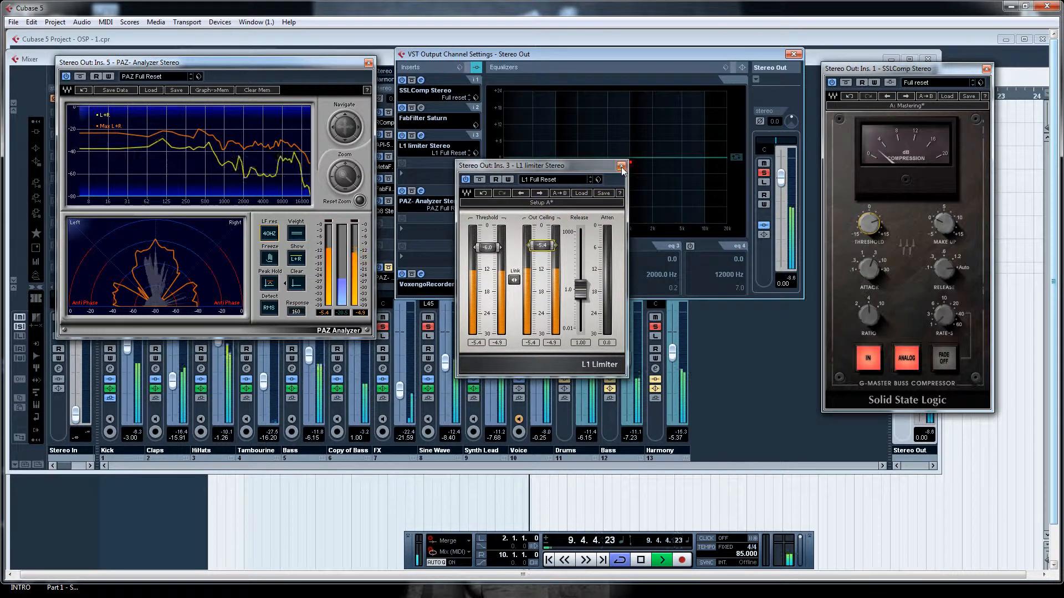
click(622, 167)
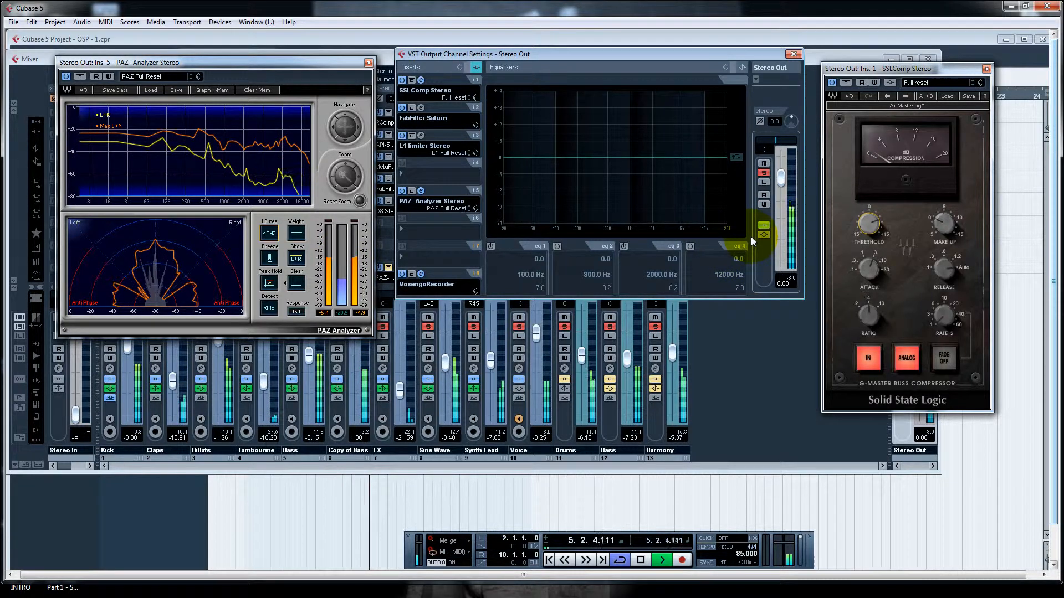
click(639, 562)
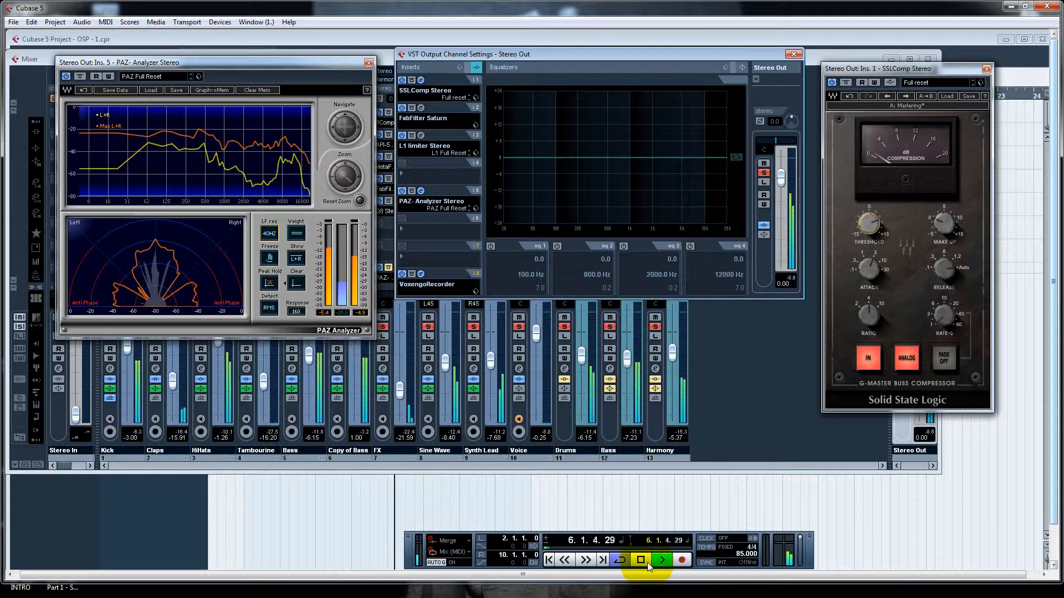